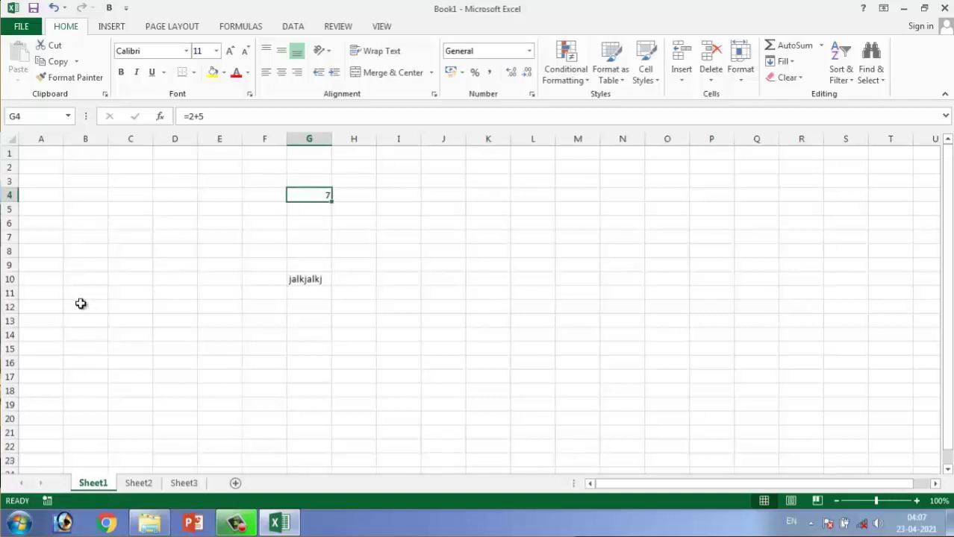
left_click(51, 209)
left_click(152, 277)
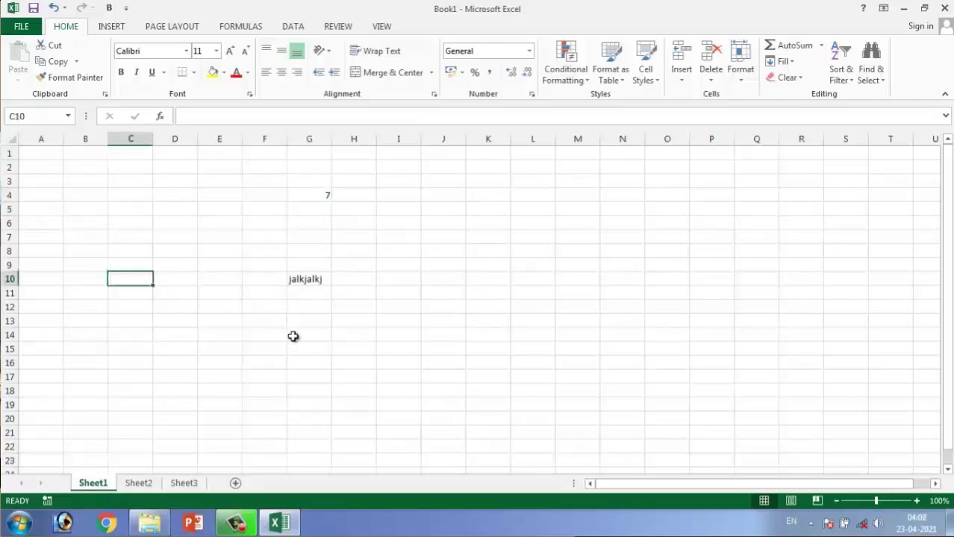
left_click(300, 345)
left_click(498, 282)
left_click(631, 256)
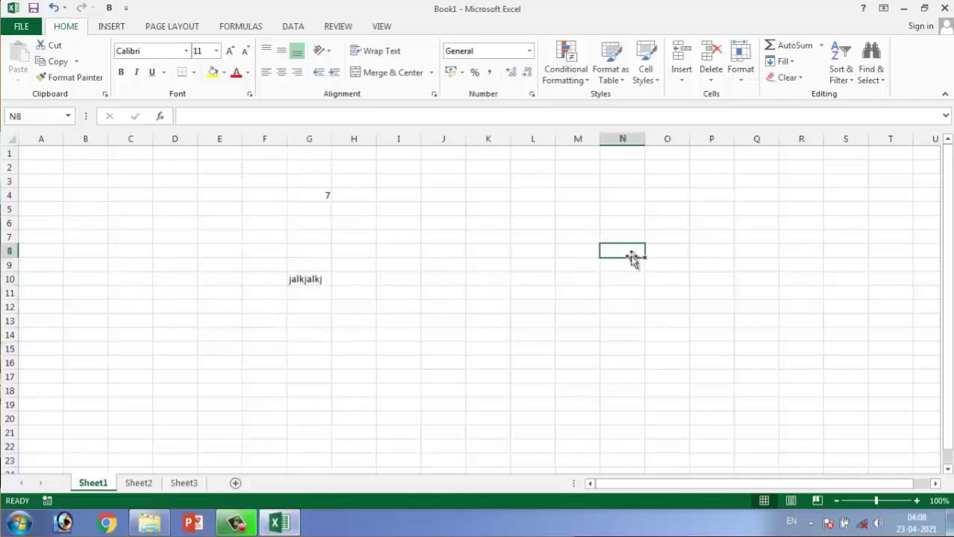
left_click(710, 322)
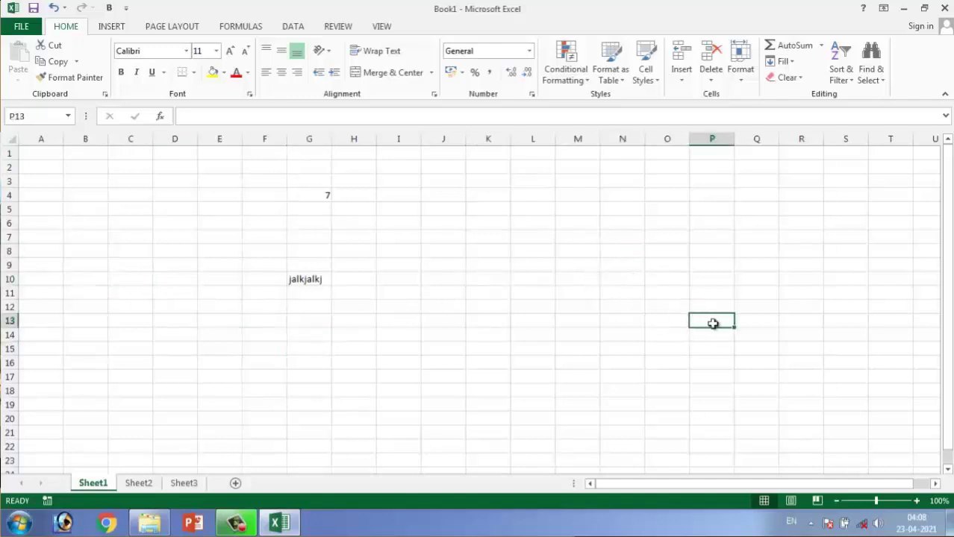
left_click(397, 222)
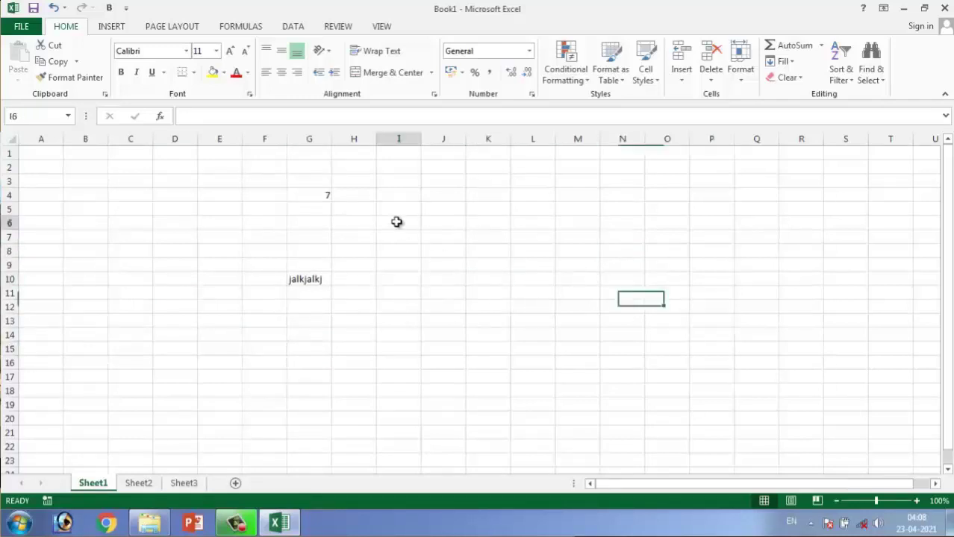
left_click(157, 235)
left_click(206, 323)
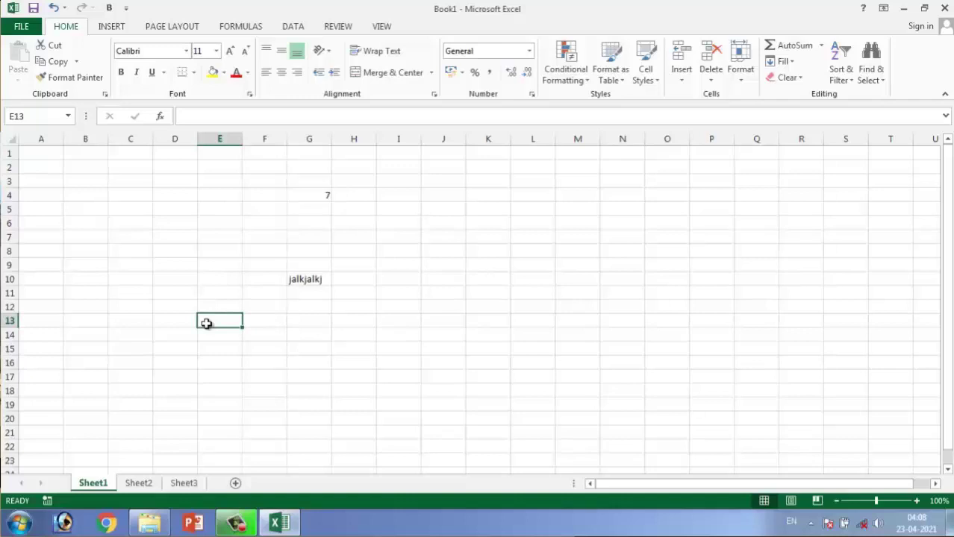
Step: Select the range B7:F17 and enter hello in its first cell, B7
left_click_drag(68, 243, 242, 370)
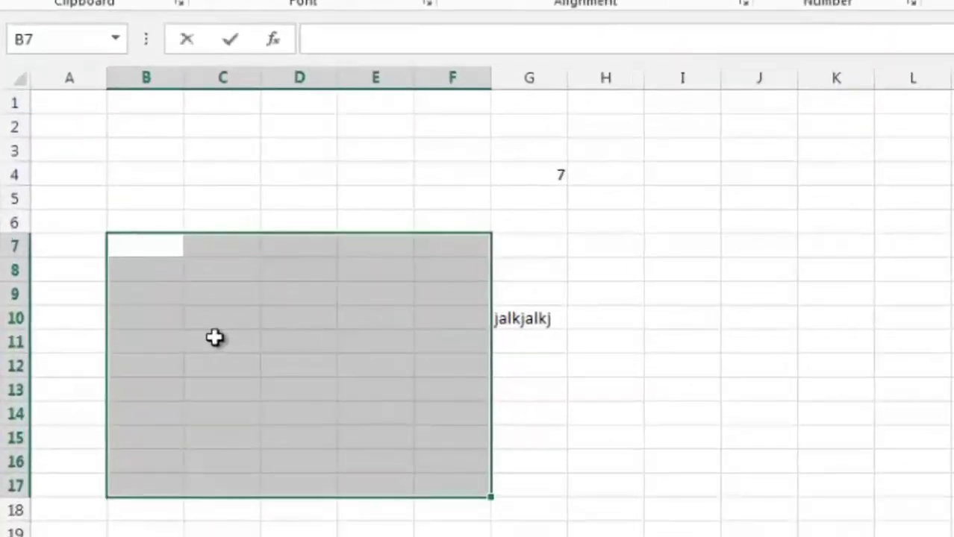
type("hello")
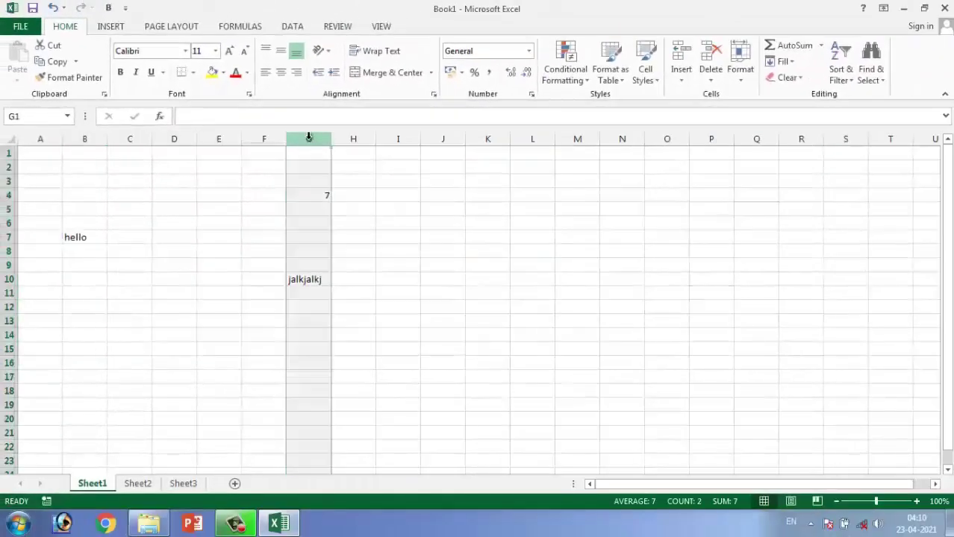
Step: Select the whole of row 6, followed by the entire worksheet
left_click(441, 175)
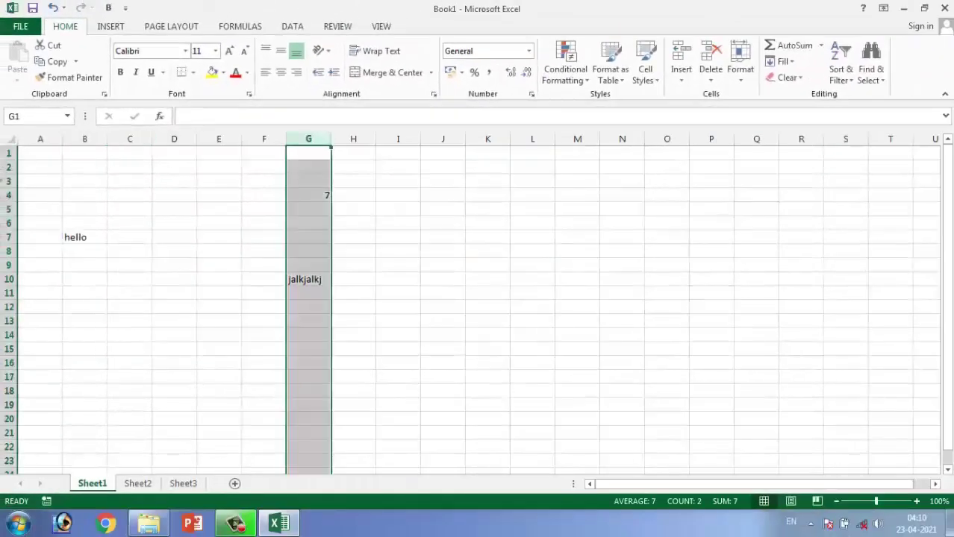
left_click(6, 222)
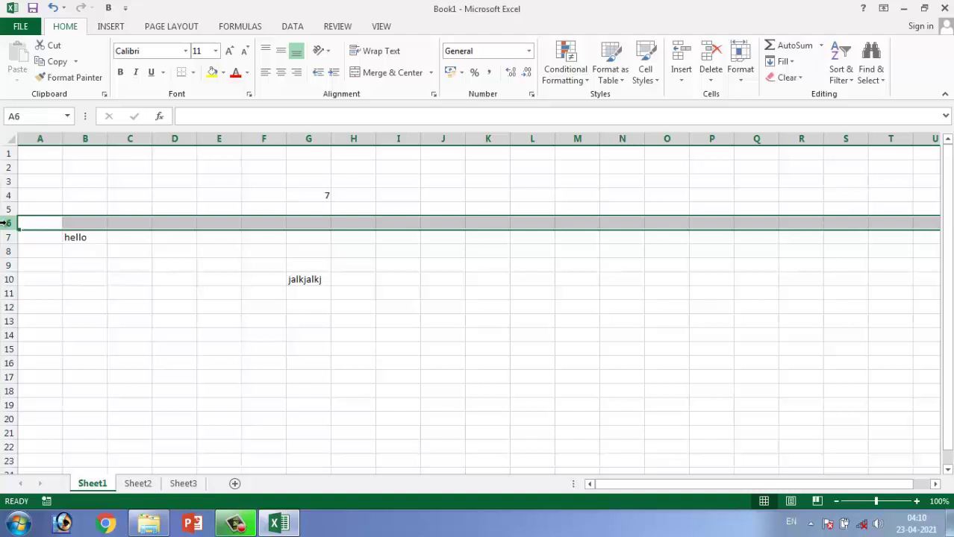
key("ctrl+a")
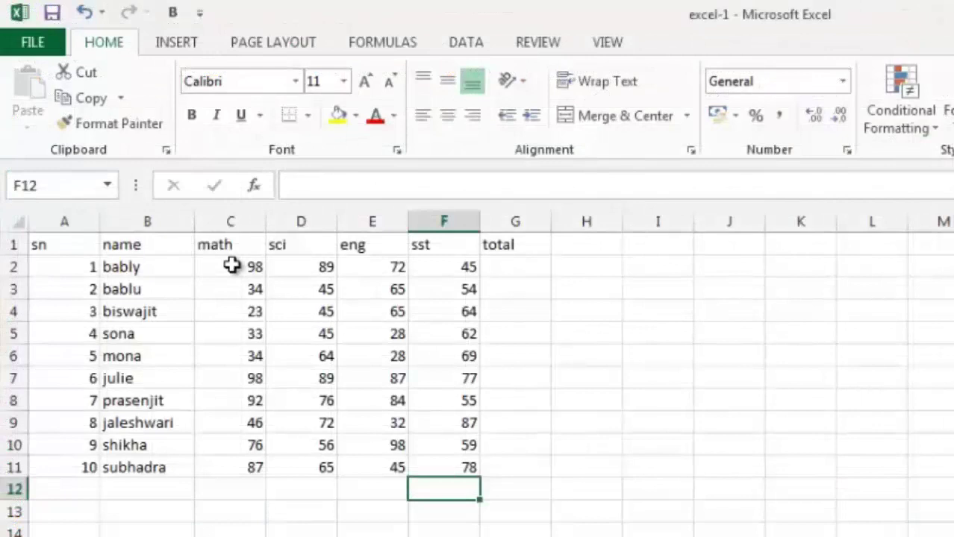
Step: In the excel-1 workbook, select the student data range B2:F11 and the whole name column
left_click(631, 306)
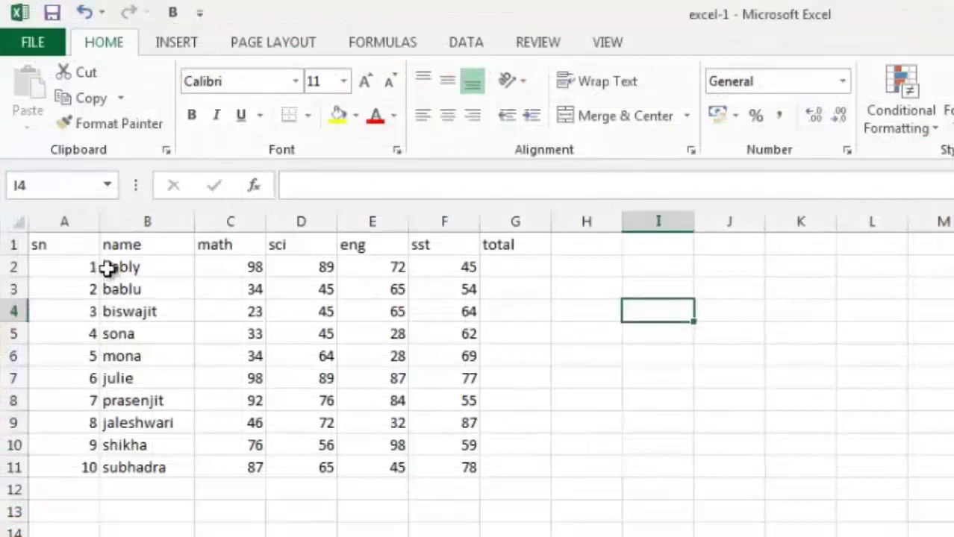
left_click_drag(108, 268, 456, 480)
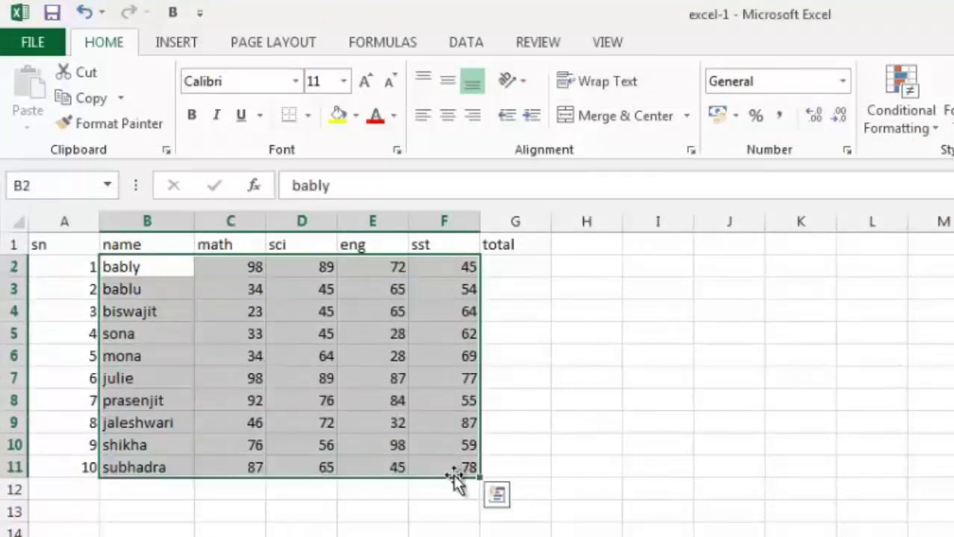
left_click(515, 401)
left_click(464, 467)
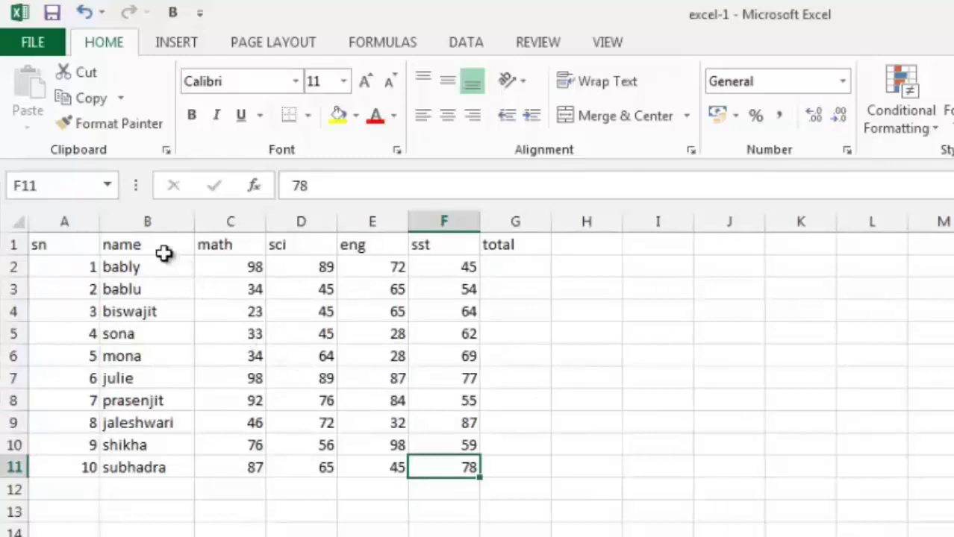
left_click(147, 219)
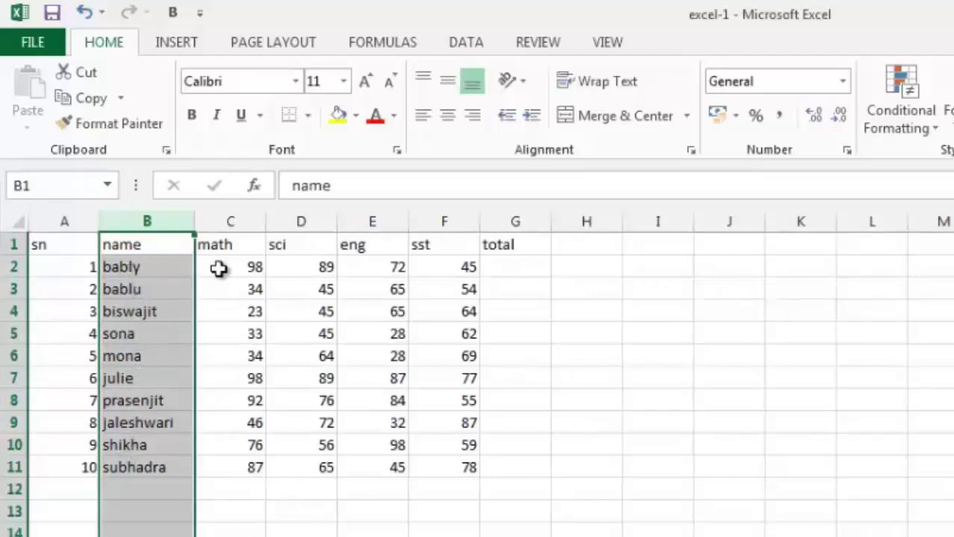
left_click(135, 270)
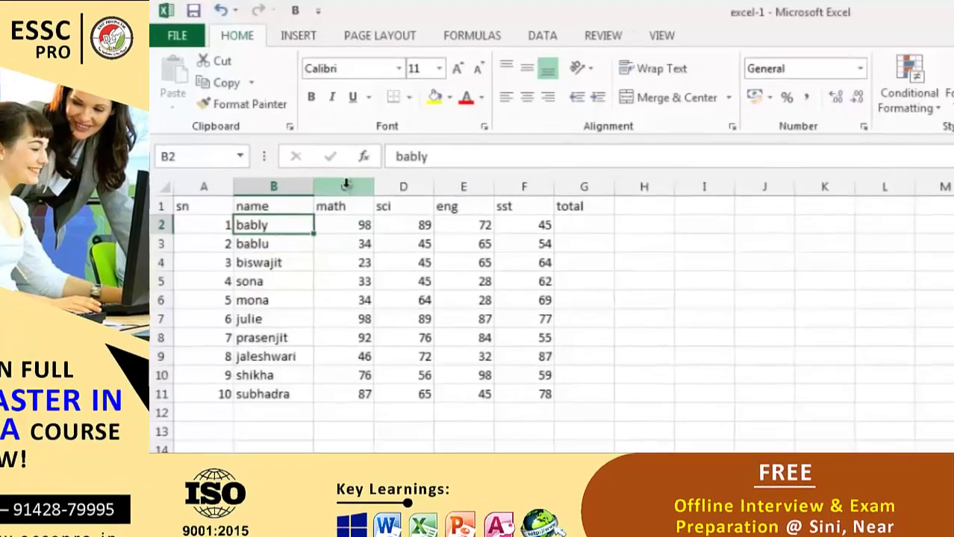
Step: Insert a column before the math column and set the headers in B1 and C1 to "first name" and "last name"
right_click(381, 174)
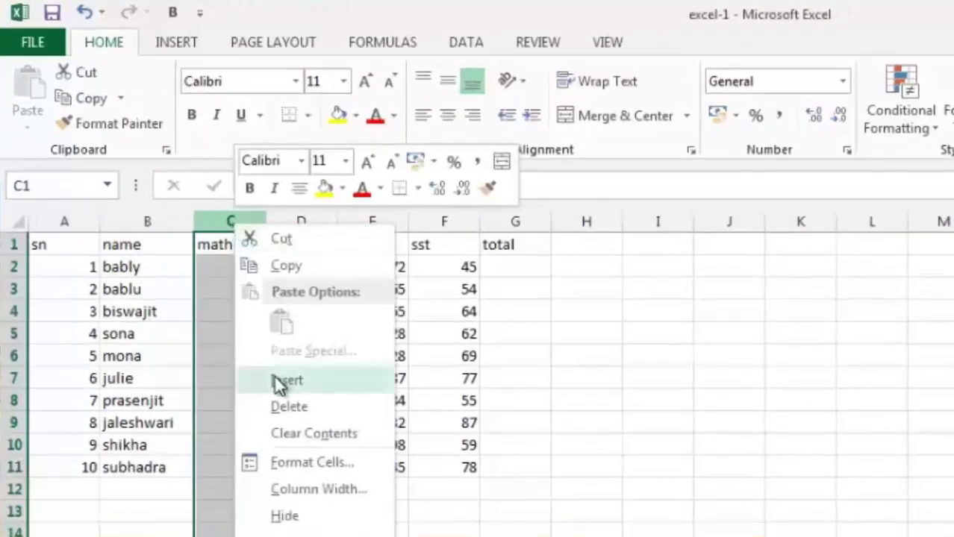
left_click(283, 381)
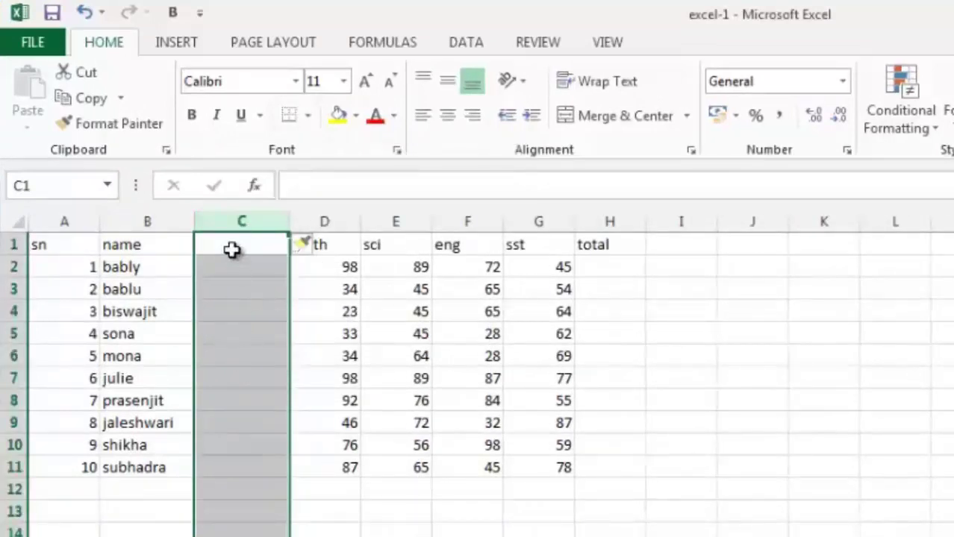
left_click(150, 248)
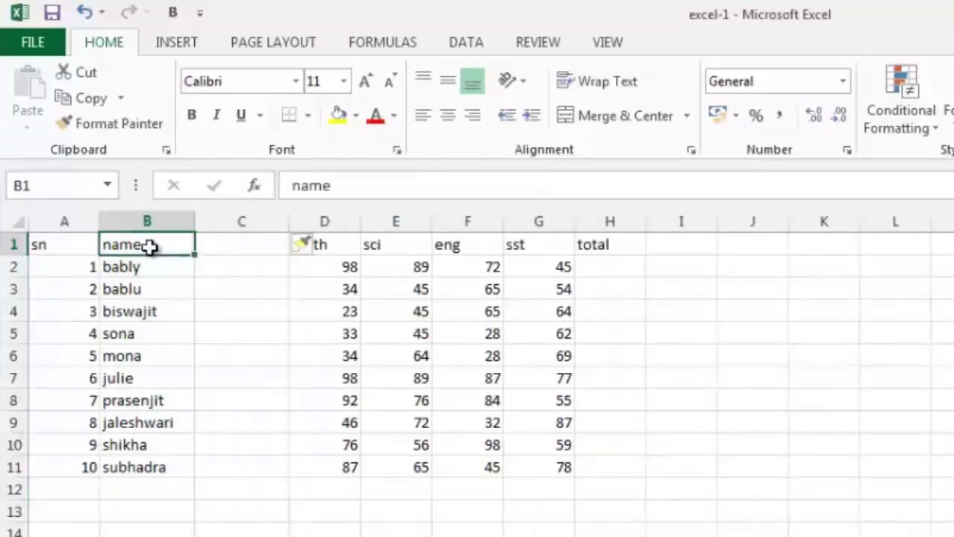
type("first")
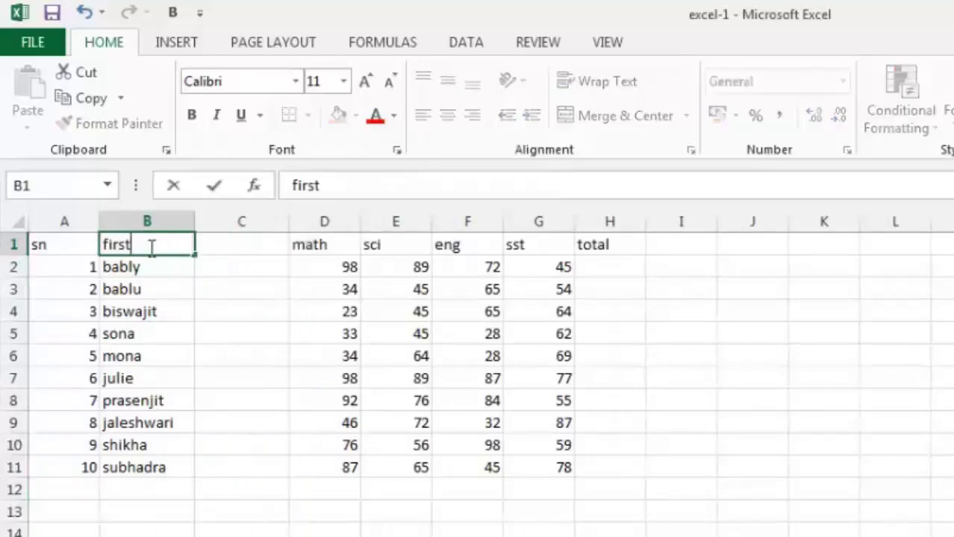
type(" name")
key("Tab")
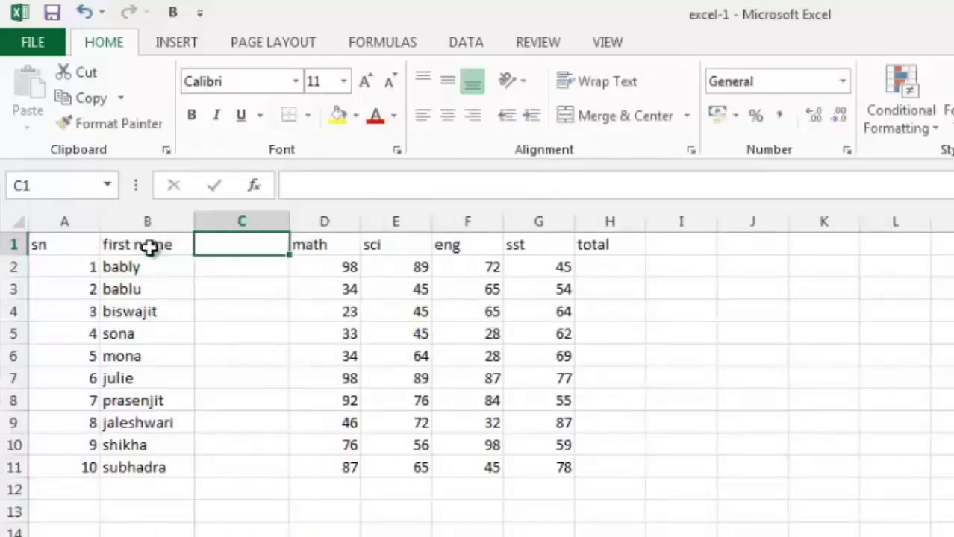
type("last name")
key("Return")
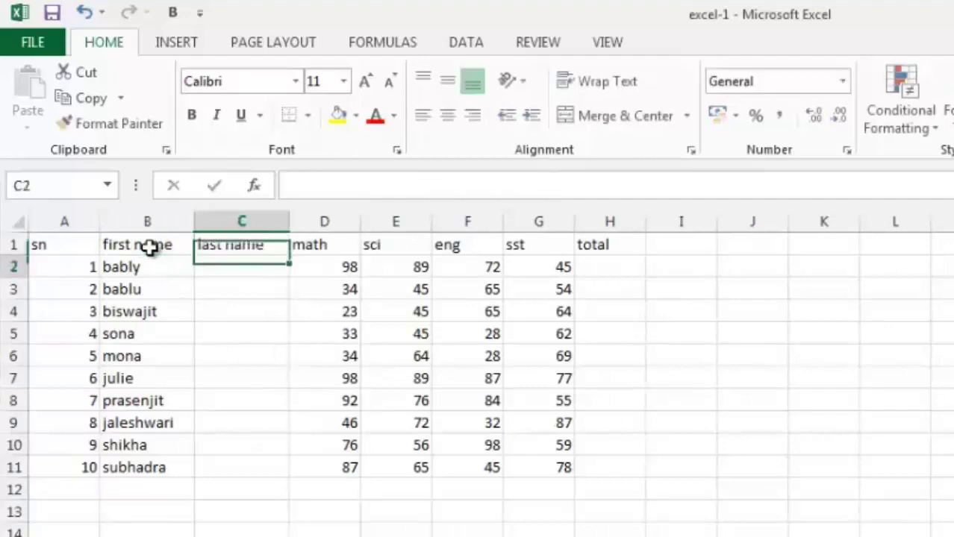
Step: Fill in the students' last names in cells C2 to C11
type("mahato")
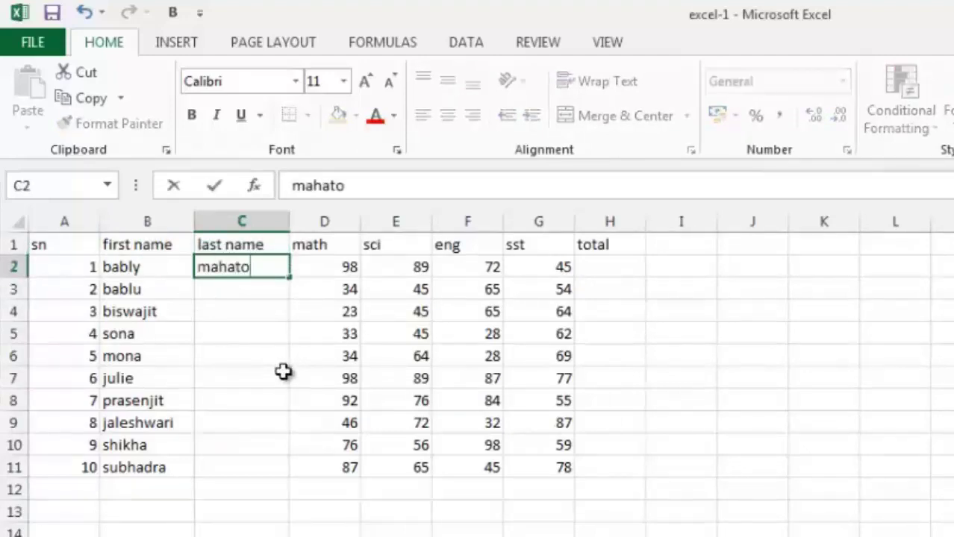
key("Return")
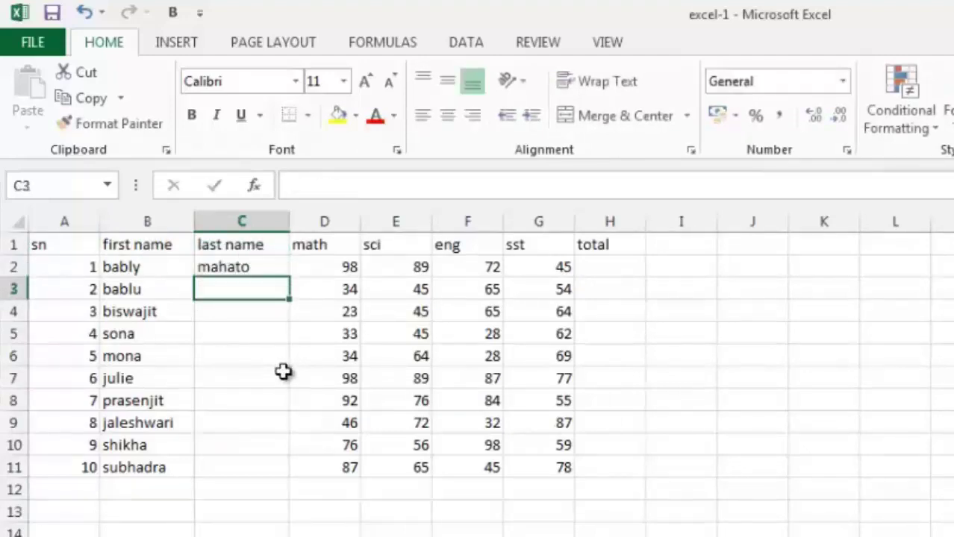
type("dey")
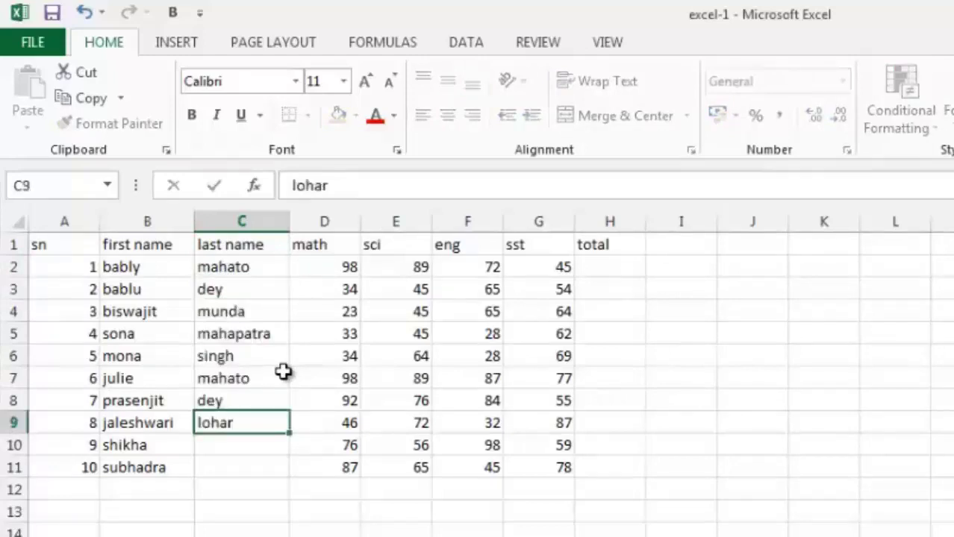
key("Return")
type("sardar")
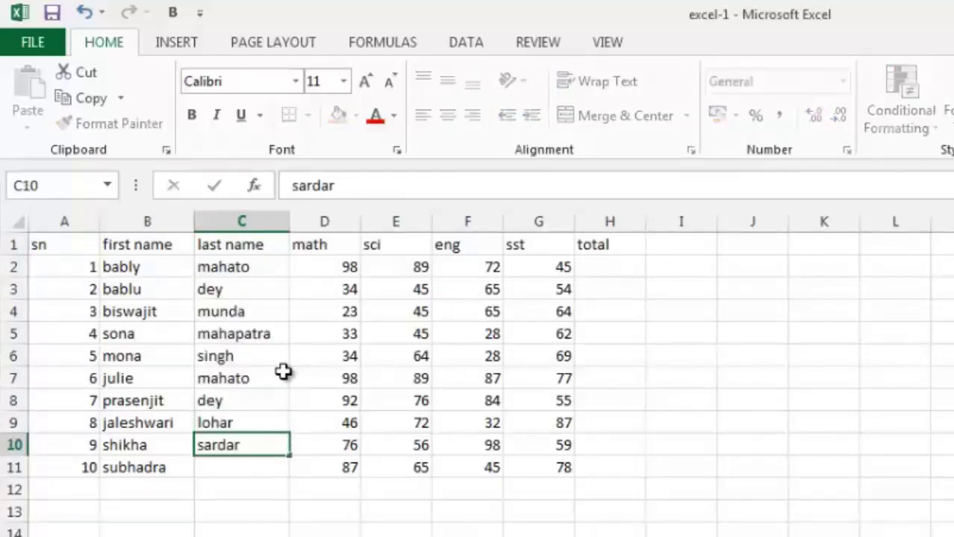
key("Return")
type("sardar")
key("Tab")
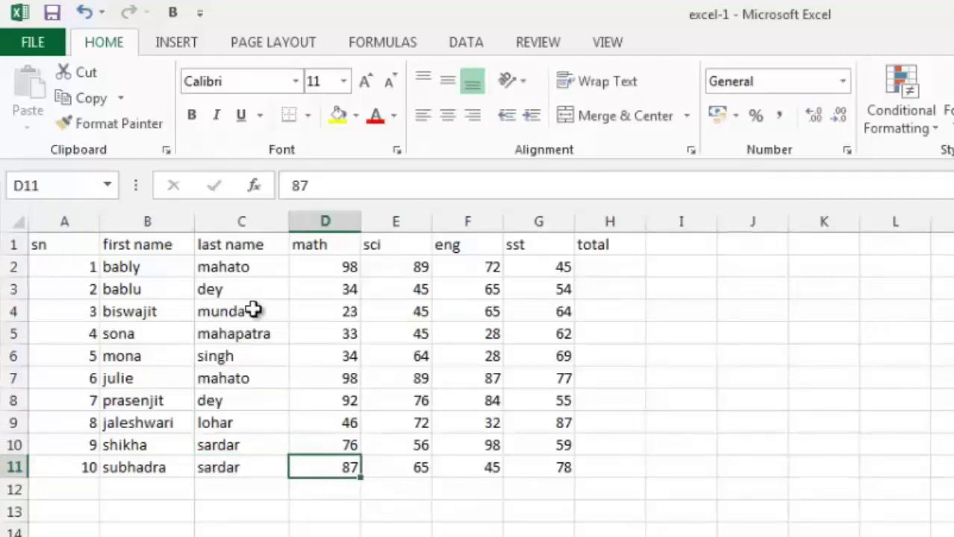
Step: Insert a blank row above row 7 of the mark sheet and undo the insertion
left_click(250, 221)
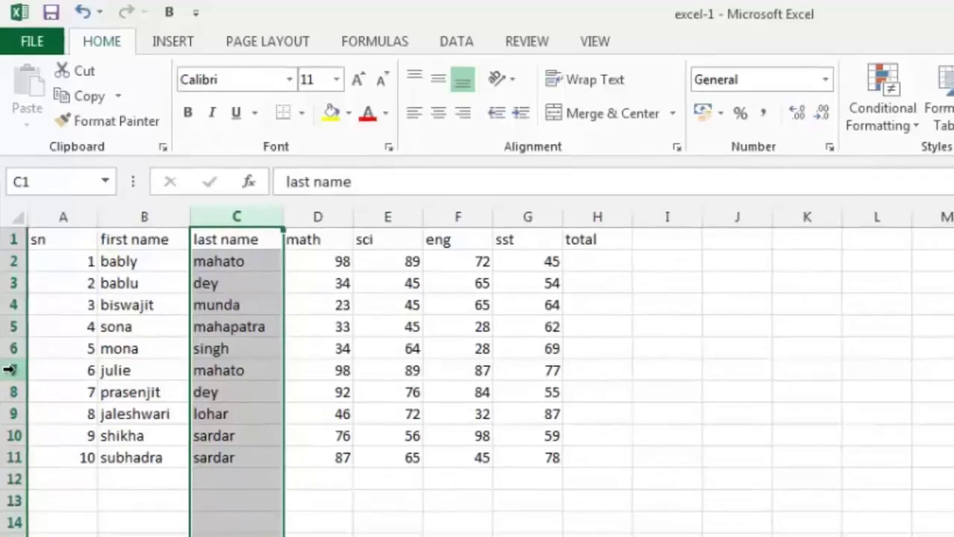
right_click(9, 379)
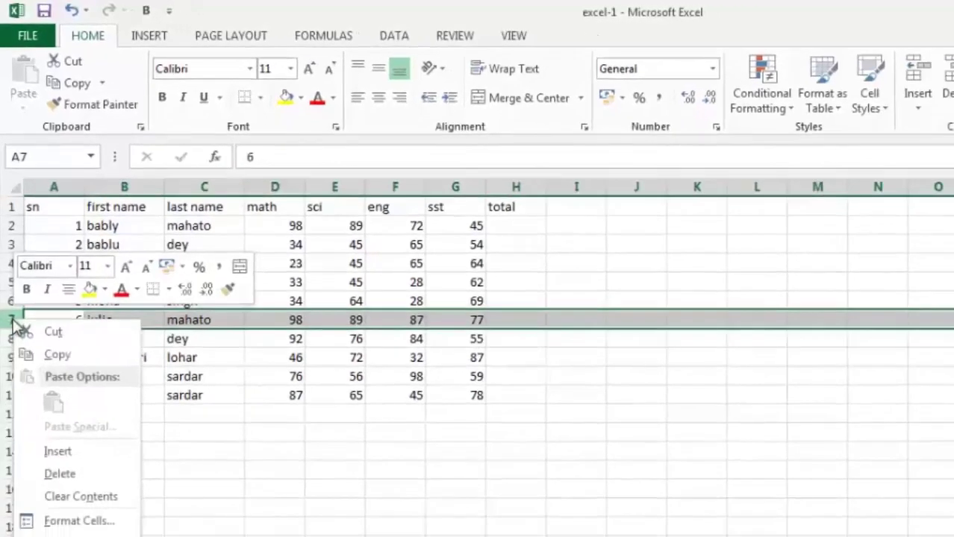
left_click(58, 453)
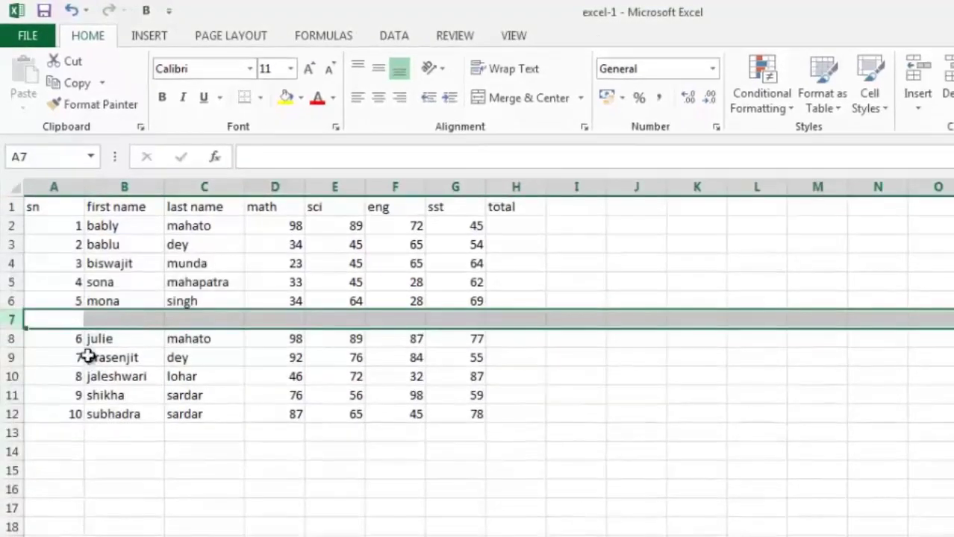
left_click(63, 316)
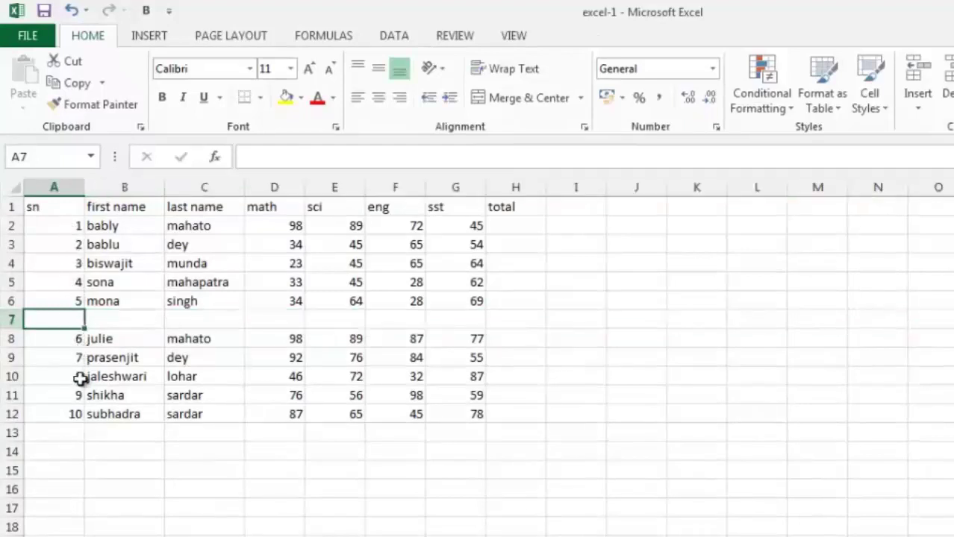
key("ctrl+z")
left_click(499, 413)
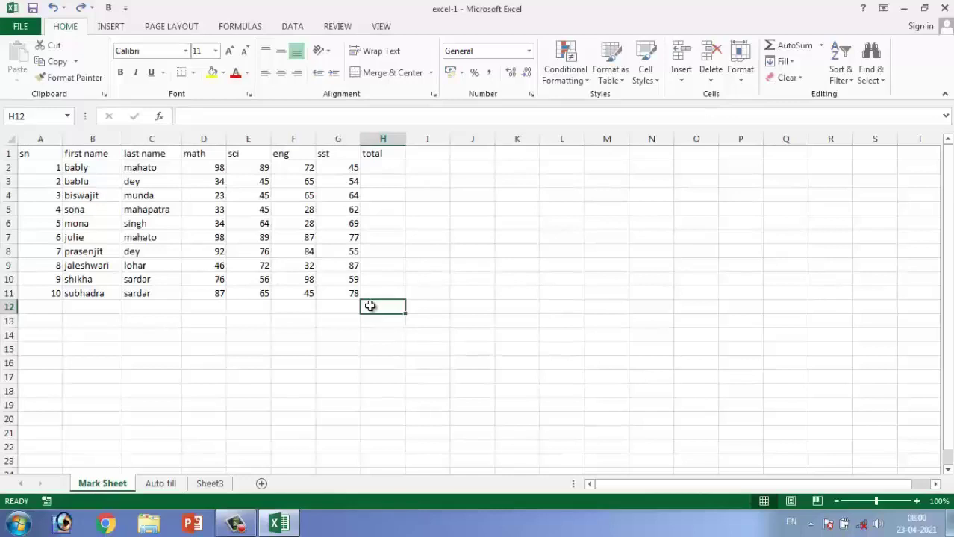
Step: Open Sheet3 and rename it Operators
left_click(215, 485)
double_click(210, 484)
type("Operators")
key("Return")
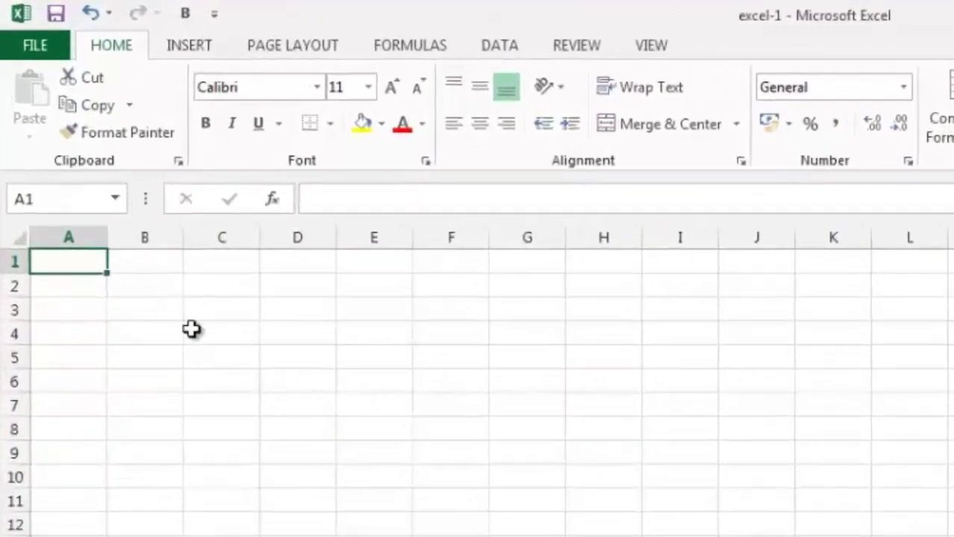
Step: Enter the operator symbols +, -, *, /, ^, <, >, = and & across cells A1 to I1
type("=")
key("BackSpace")
type("+")
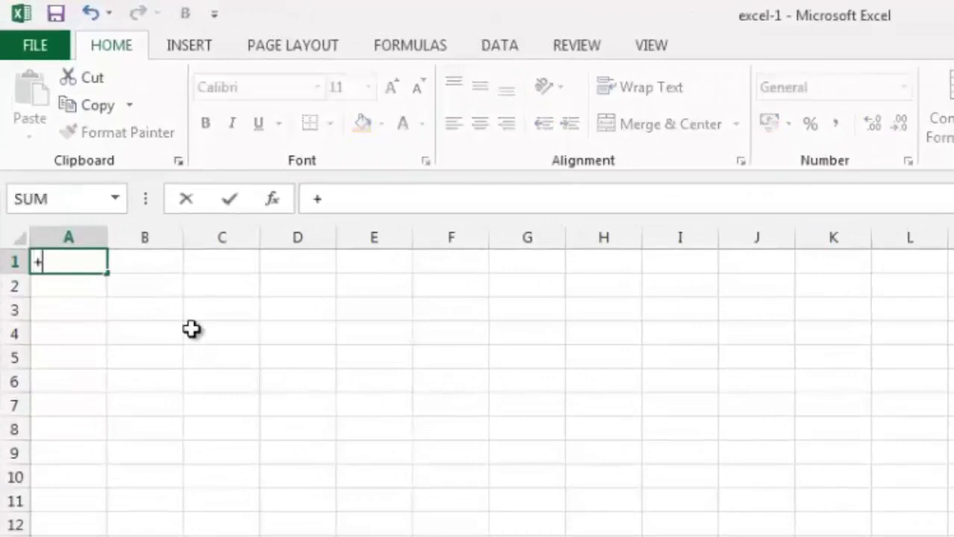
key("Tab")
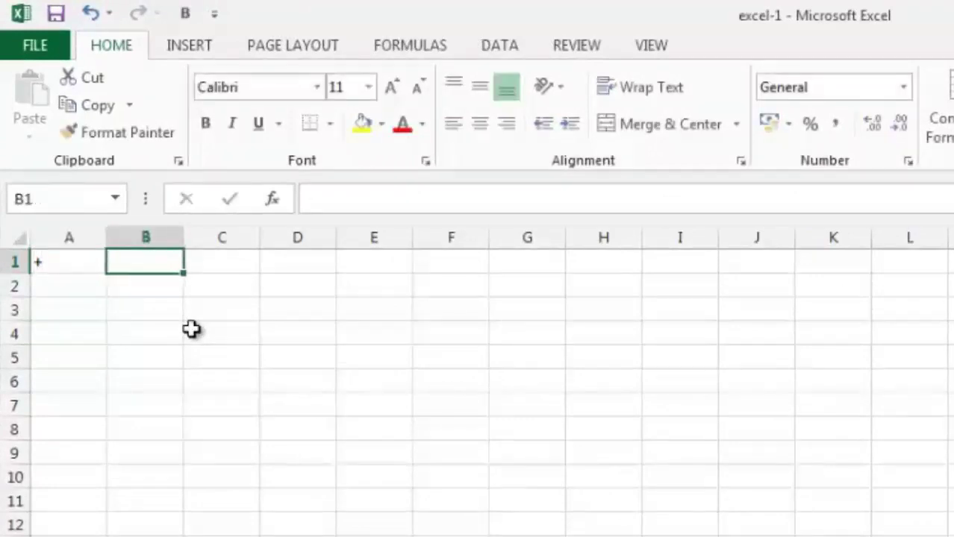
type("-")
key("Tab")
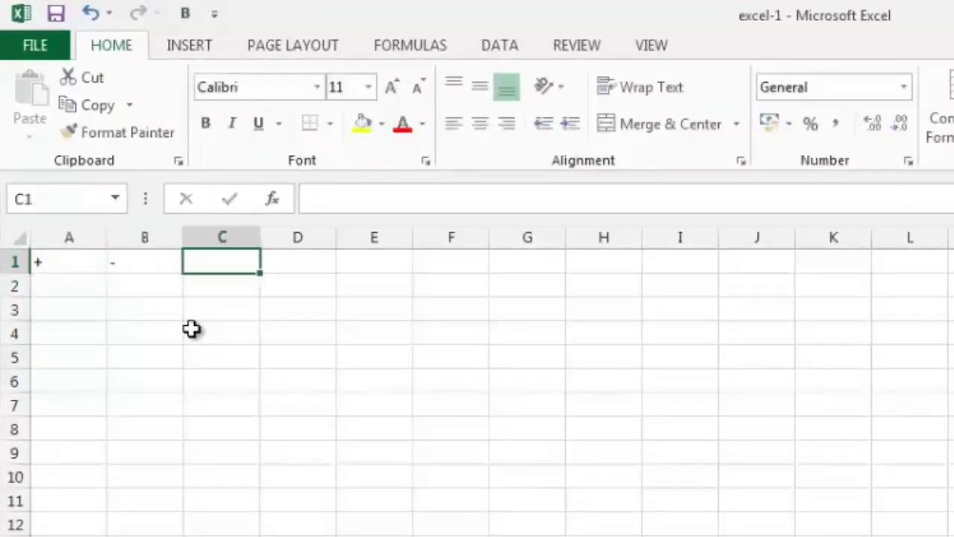
type("*")
key("Tab")
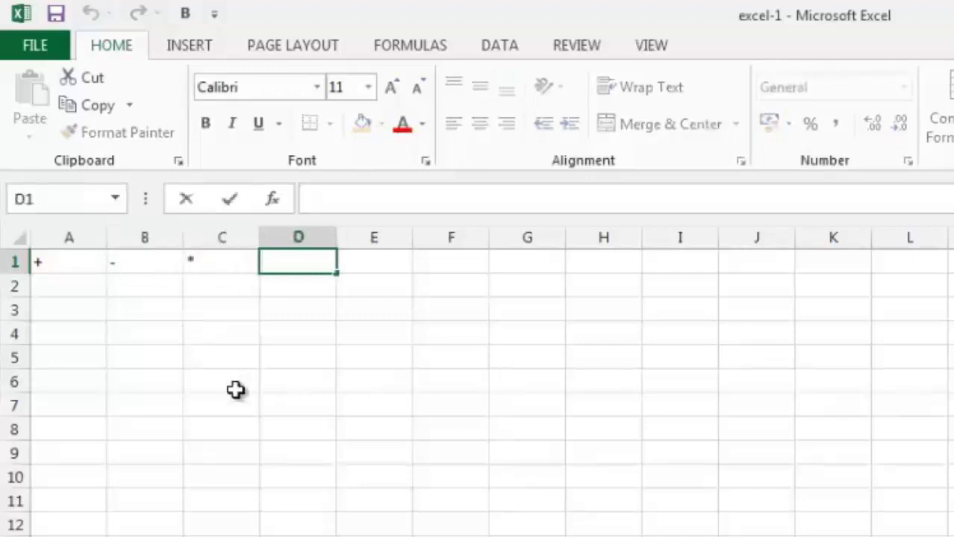
type("/")
key("Tab")
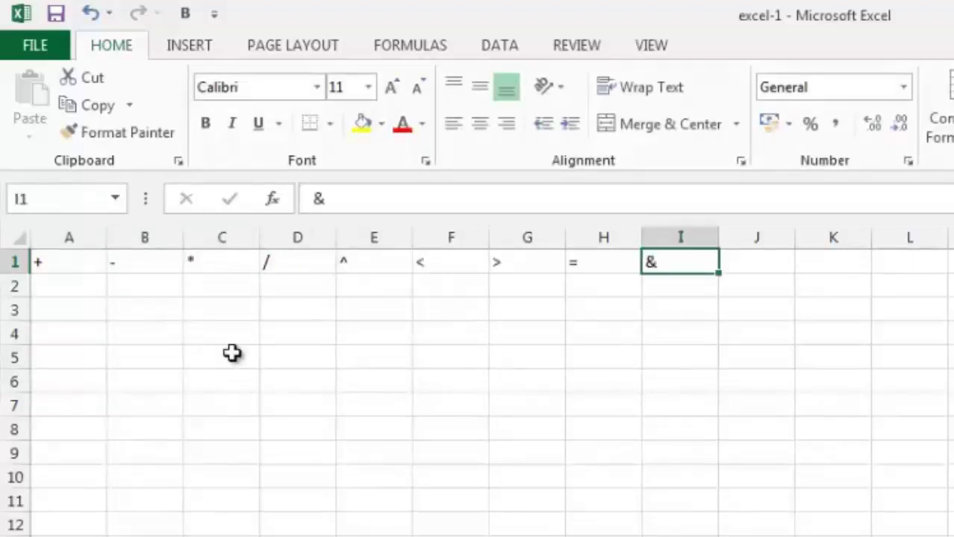
Step: Add 12 and 5 in cell A3 with the formula =12+5 and reselect the cell
key("Left")
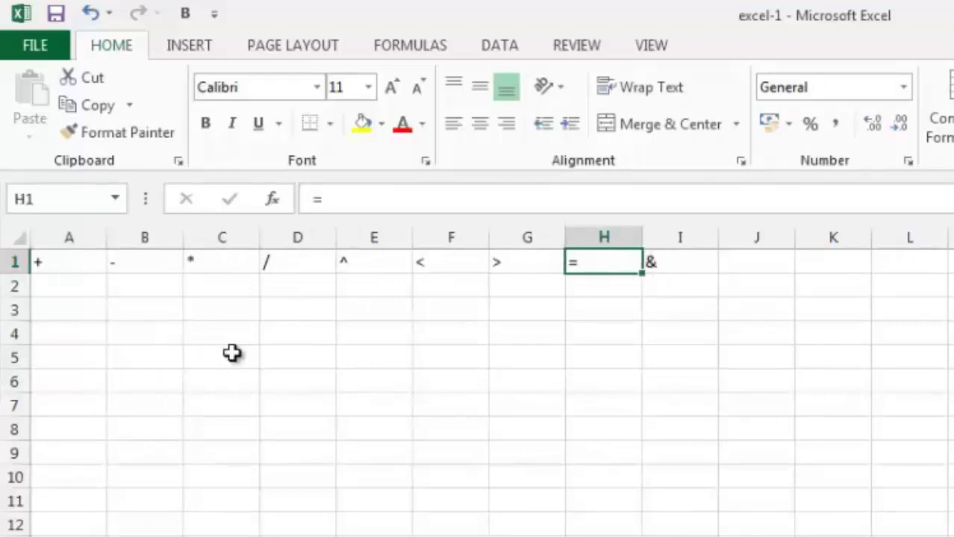
key("Home")
key("Down")
key("Down")
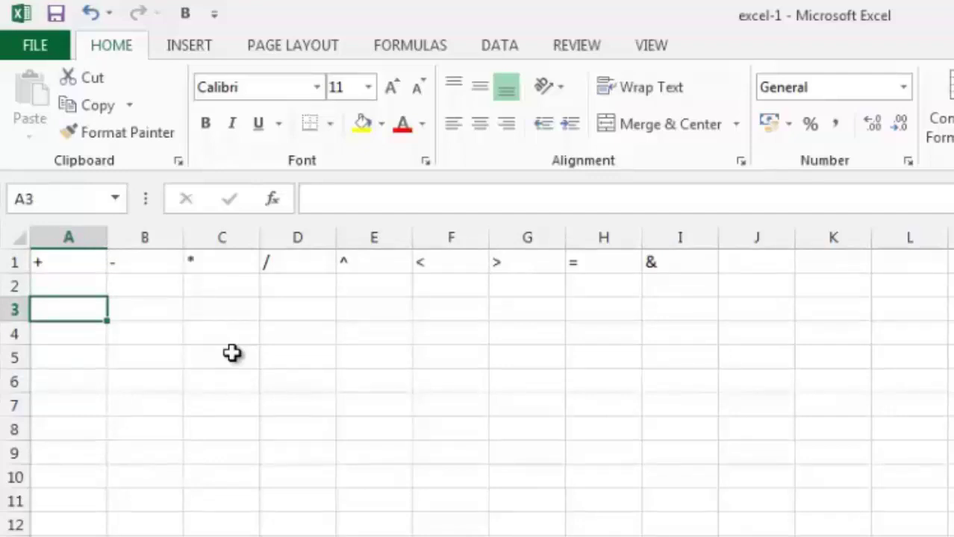
type("=")
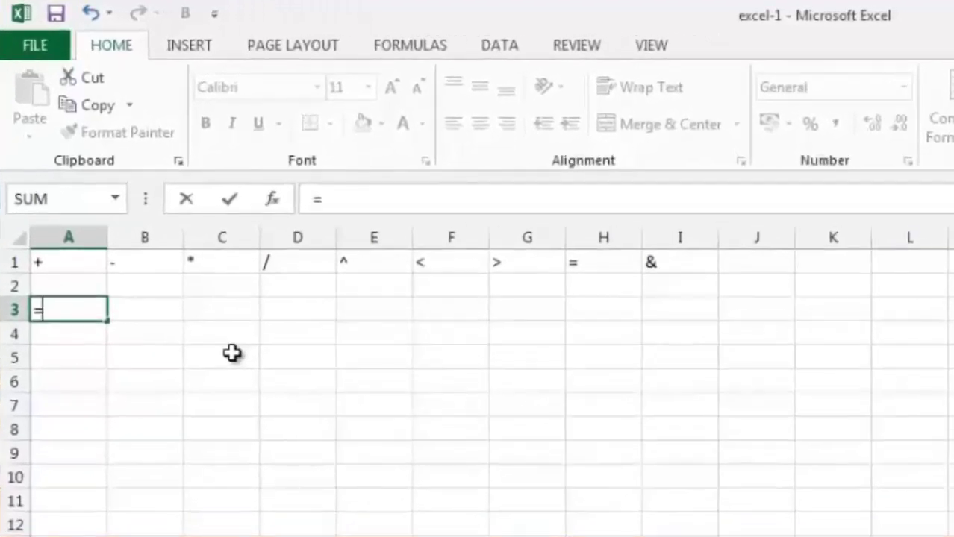
type("12+")
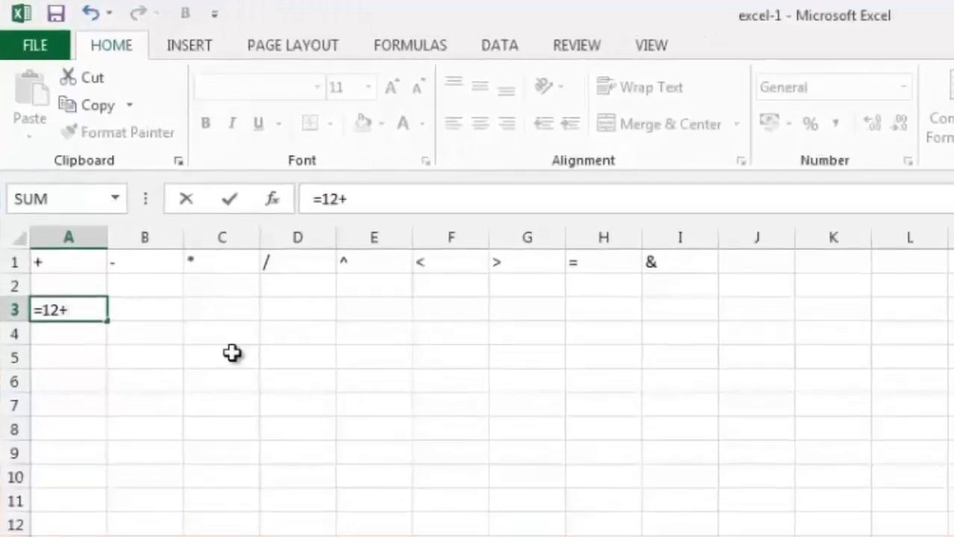
type("5")
key("Tab")
key("Left")
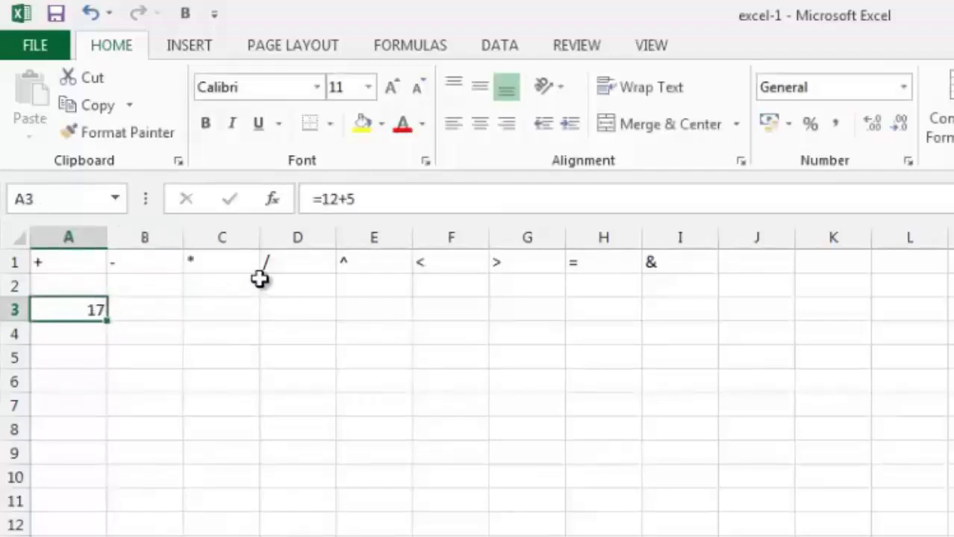
Step: Remove the equals sign from the formula in A3, leaving 12+5 as plain text
left_click(320, 199)
key("BackSpace")
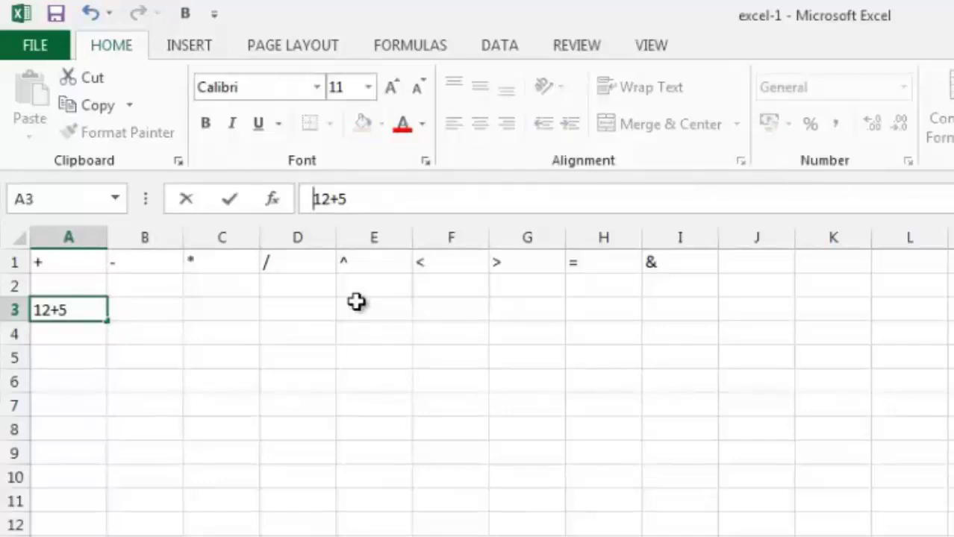
key("Tab")
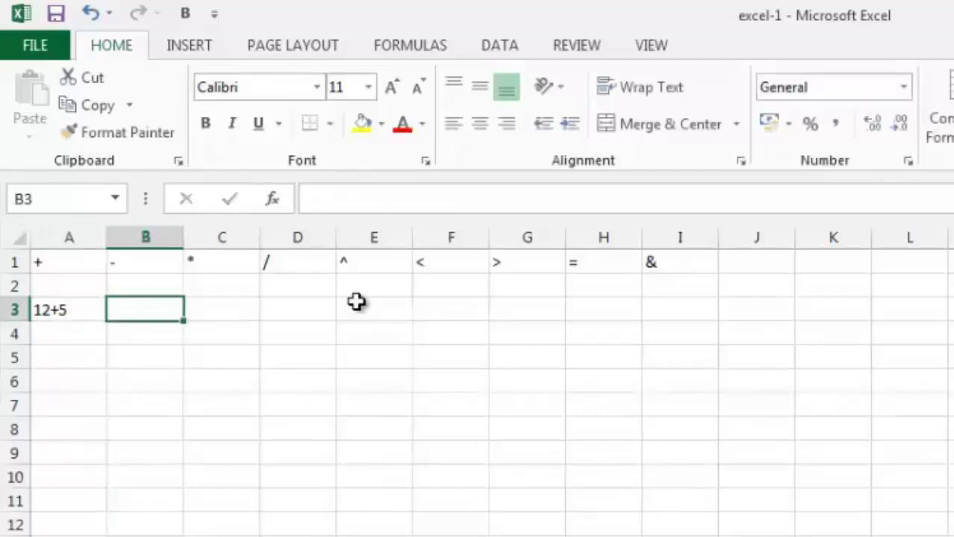
Step: Replace the plain text in cell A3 with the formula =12+5
key("Left")
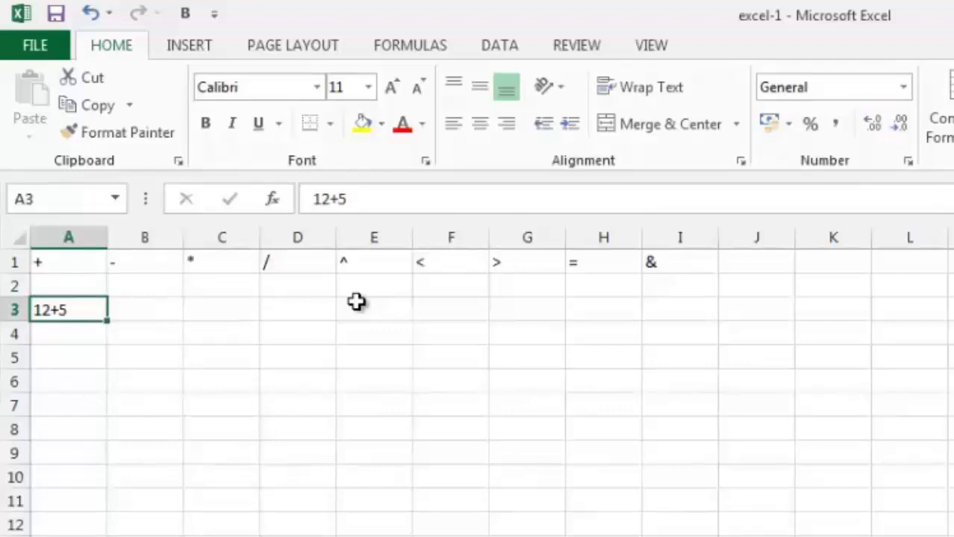
type("=")
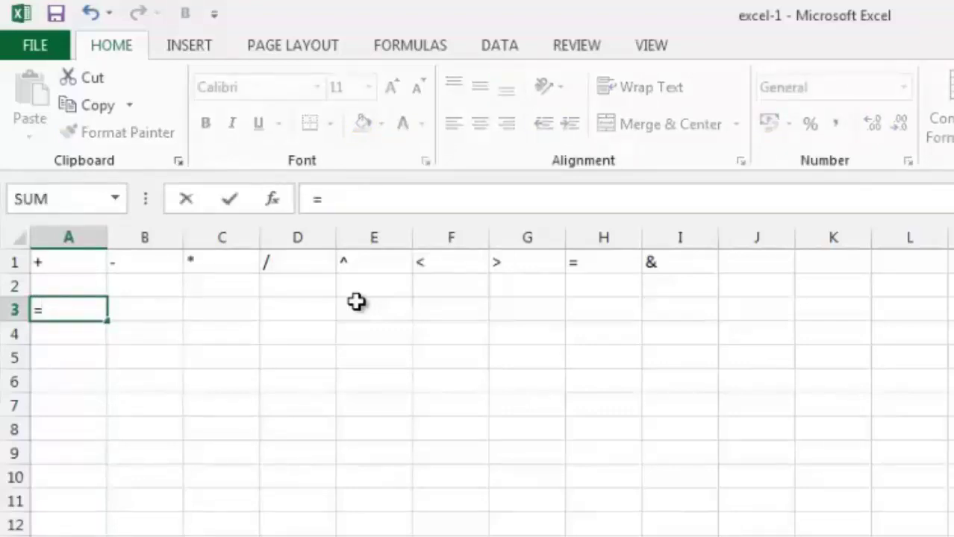
type("12")
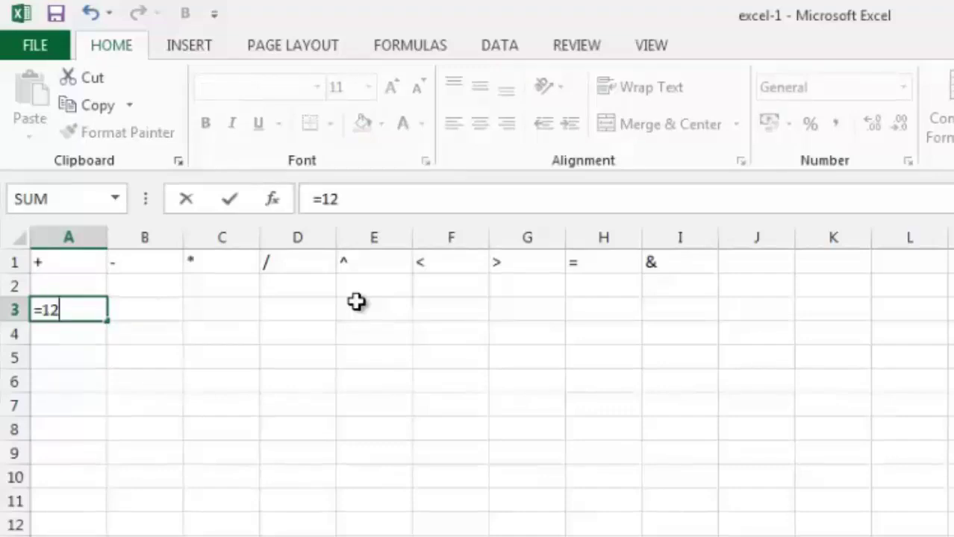
type("+5")
key("ctrl+Return")
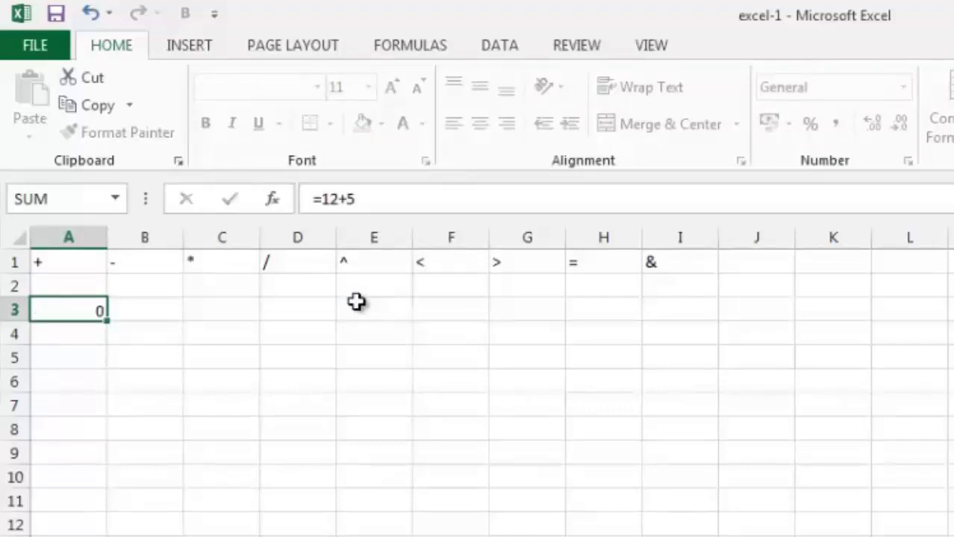
Step: Enter the formula =12-5 in cell B3, then highlight its 12 and its minus operator
key("Tab")
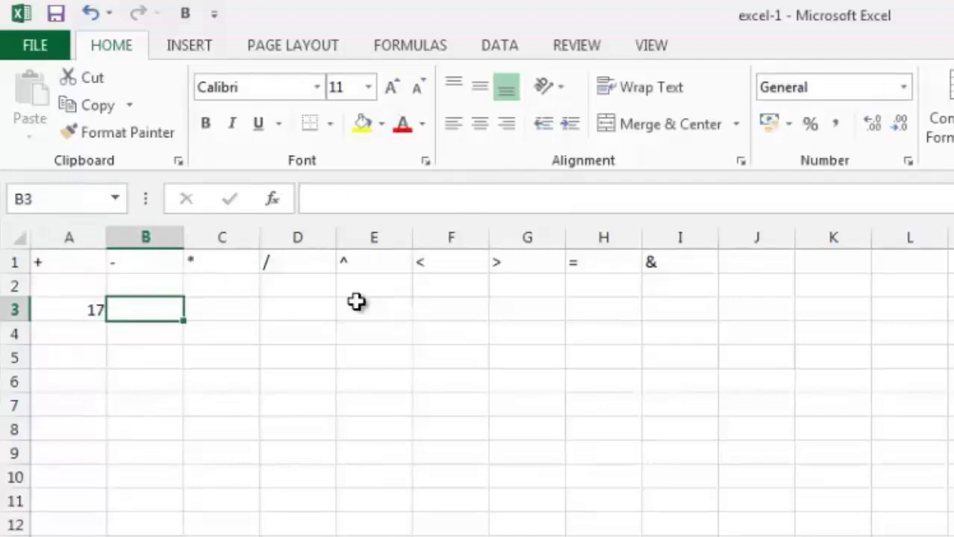
type("=")
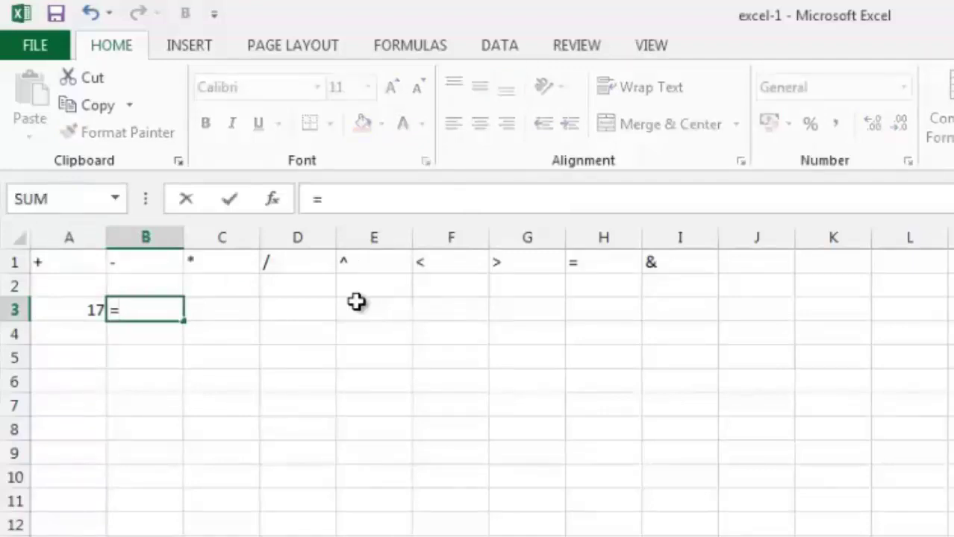
type("1")
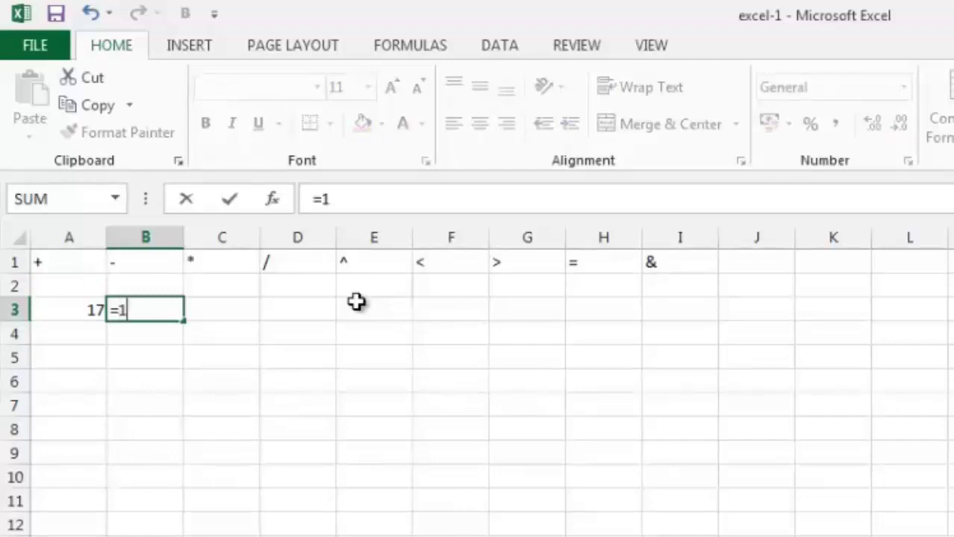
type("2-5")
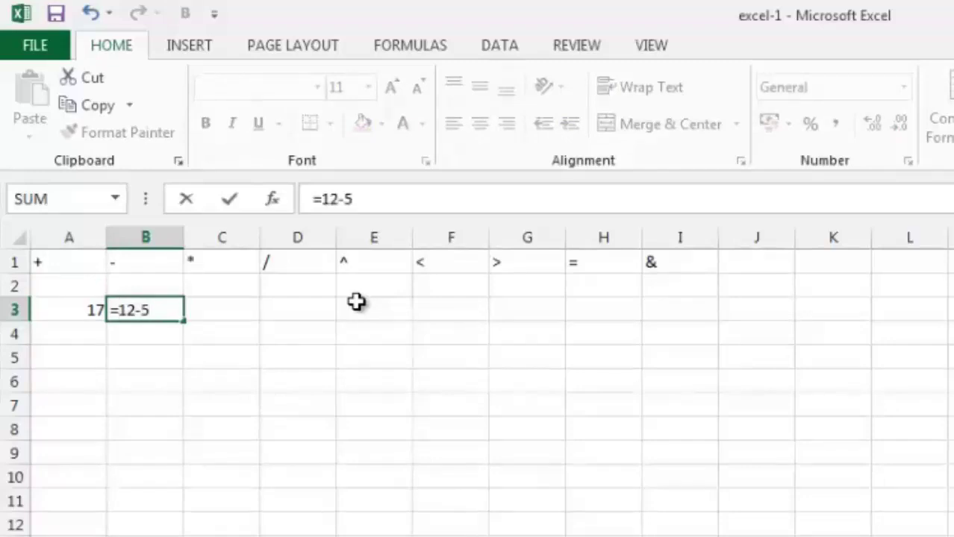
key("Tab")
key("Left")
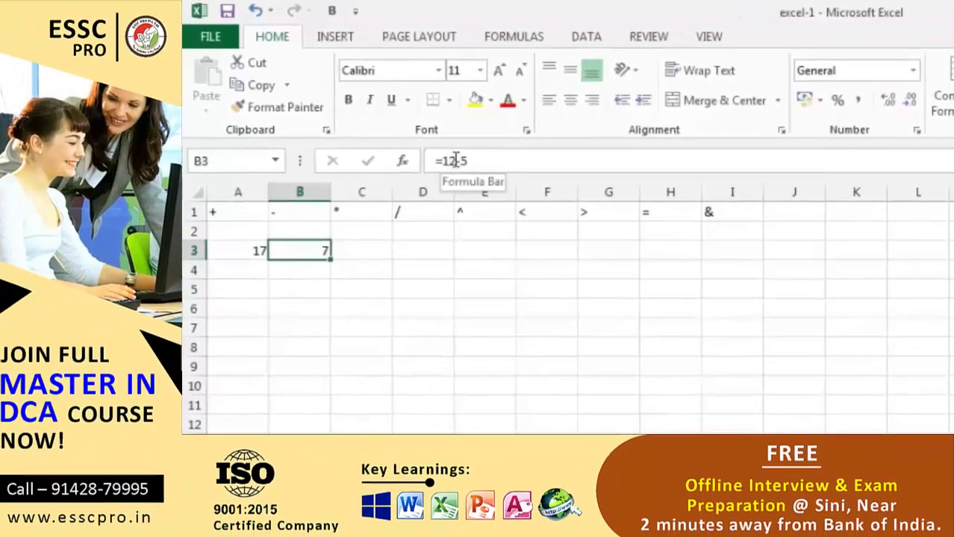
double_click(455, 161)
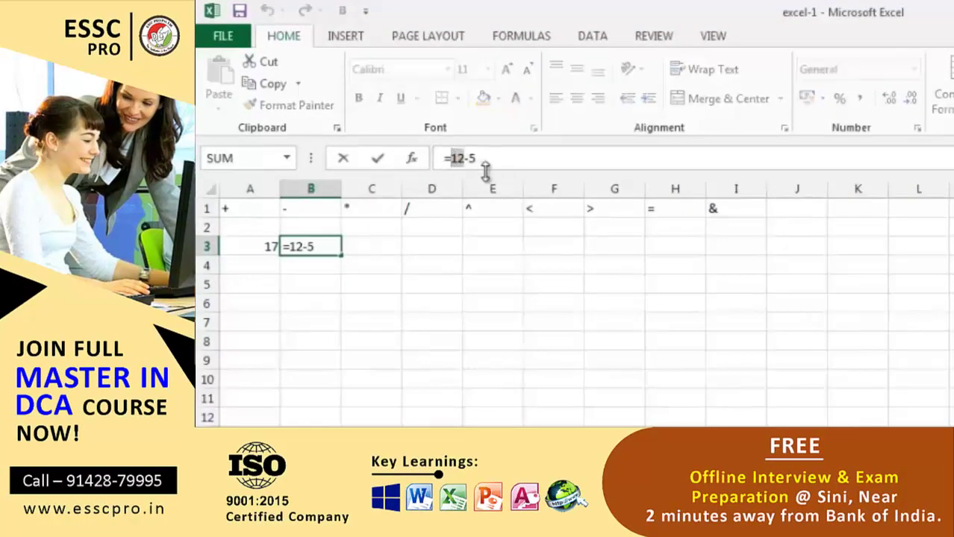
left_click_drag(478, 159, 469, 159)
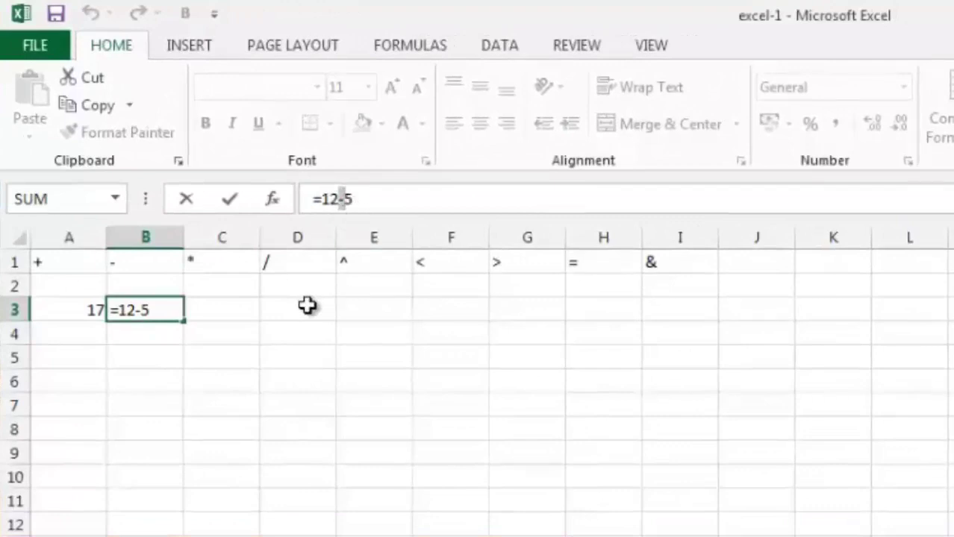
Step: Enter the multiplication formula =12*5 in cell C3 and the division formula =12/5 in cell D3
left_click(213, 307)
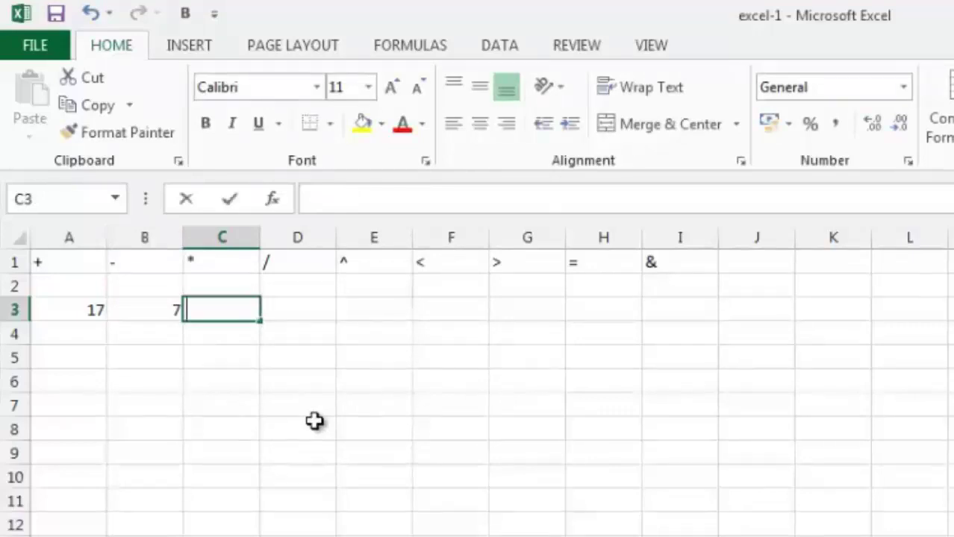
type("=12*5")
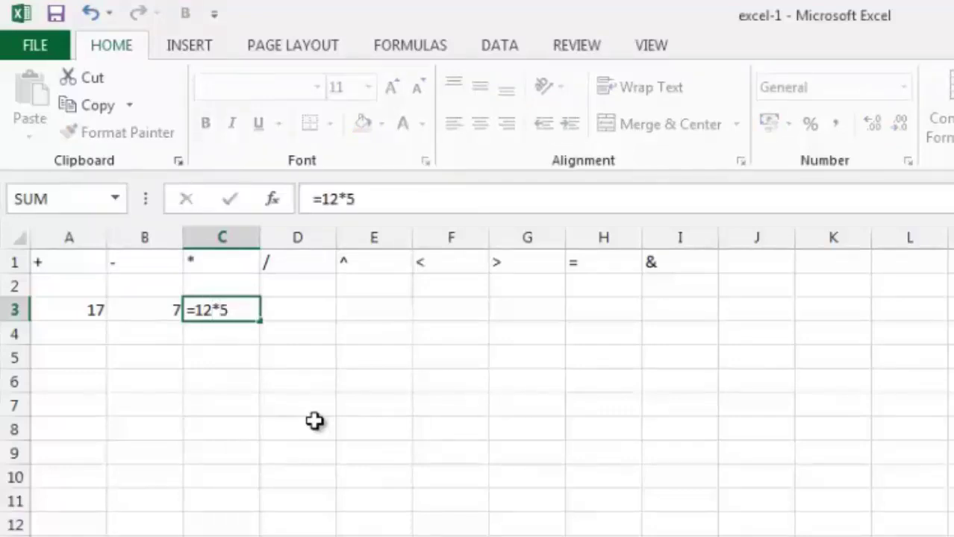
key("Tab")
key("Left")
key("Right")
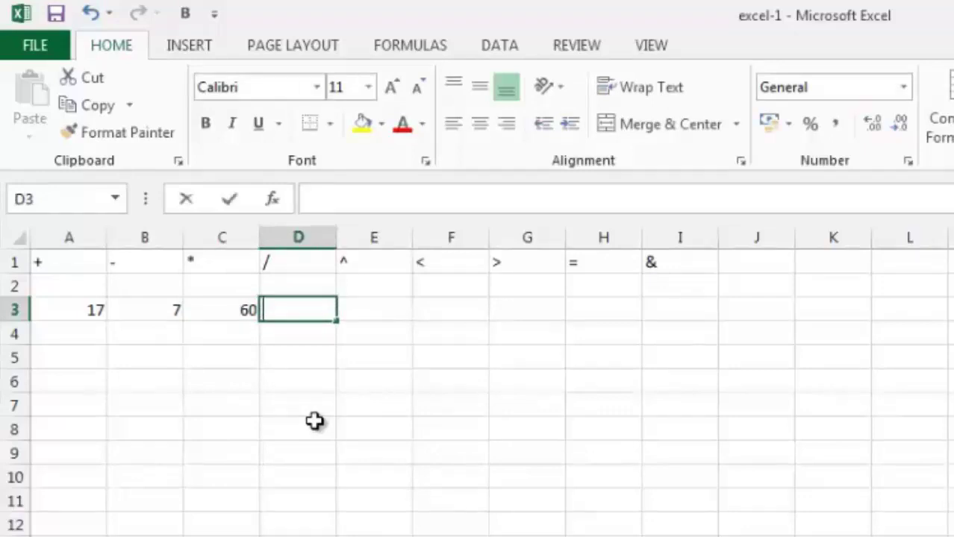
type("=12/5")
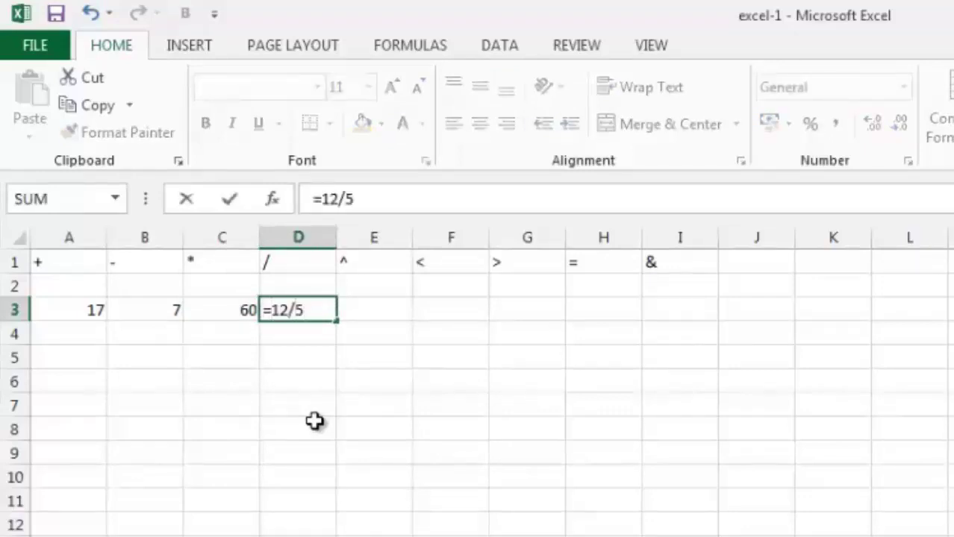
key("Tab")
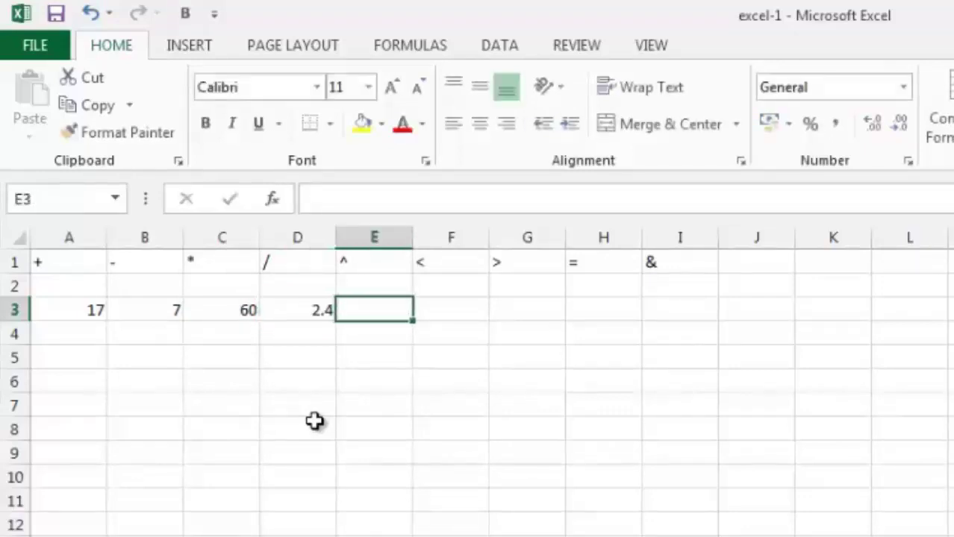